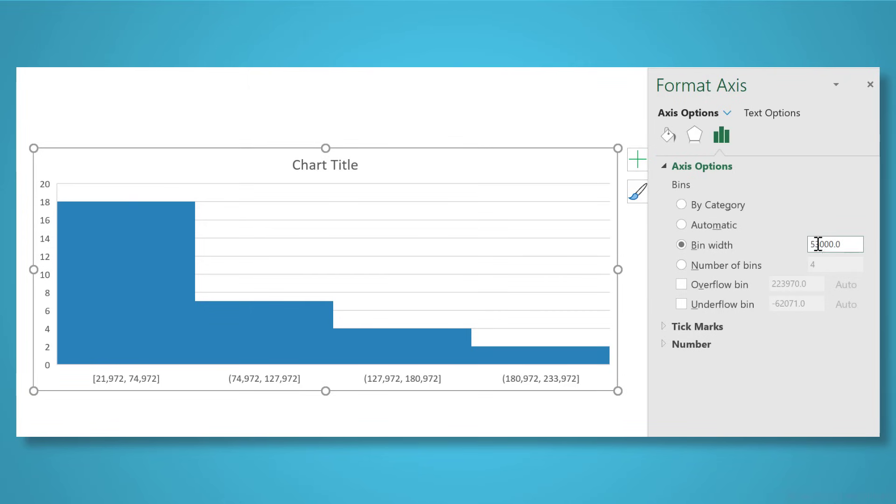
- Replace the histogram's 53000 bin width with 40000 to get six bins
key(shift+Home)
text(40)
key(Return)
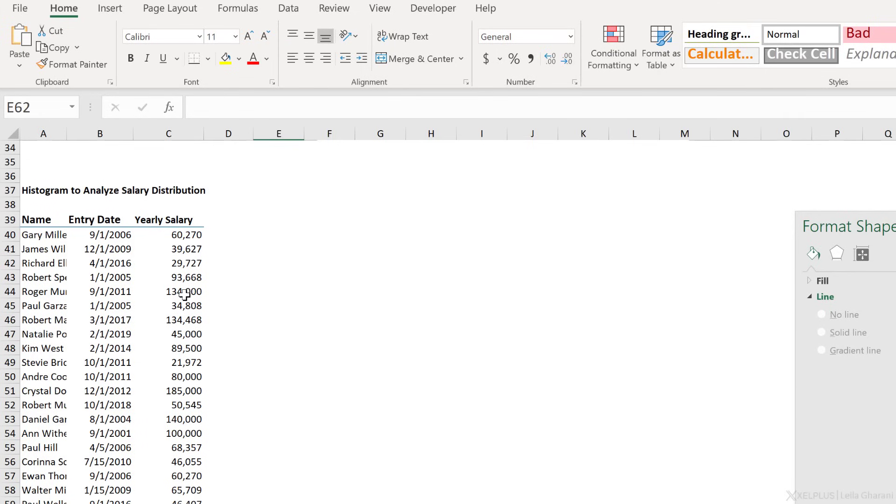
- Insert a histogram chart from the salary table A39:C68, including headers
drag(40, 220, 177, 503)
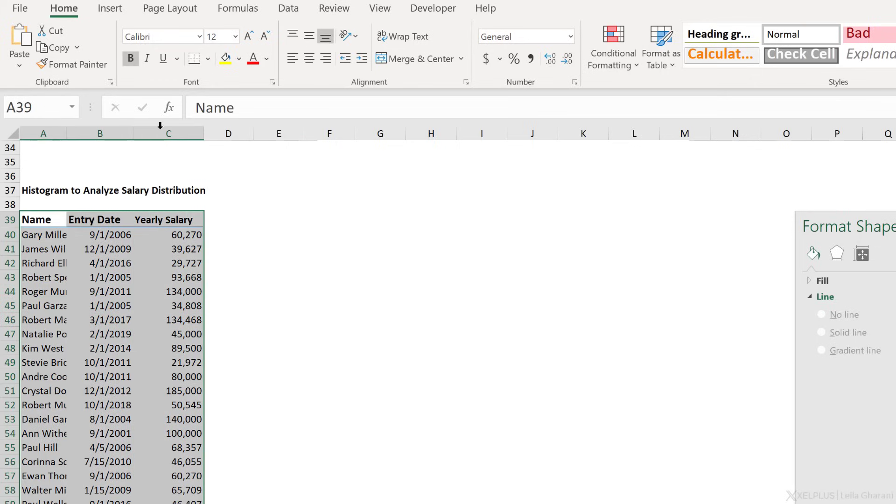
click(107, 8)
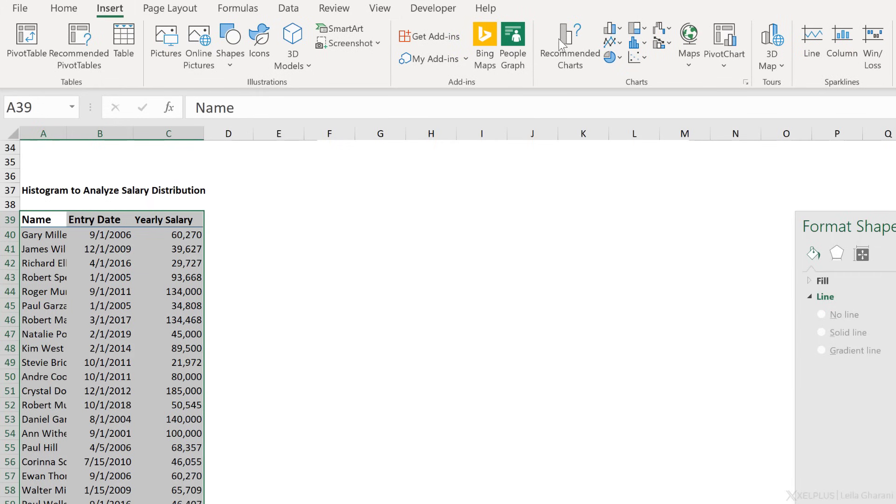
click(643, 44)
click(648, 84)
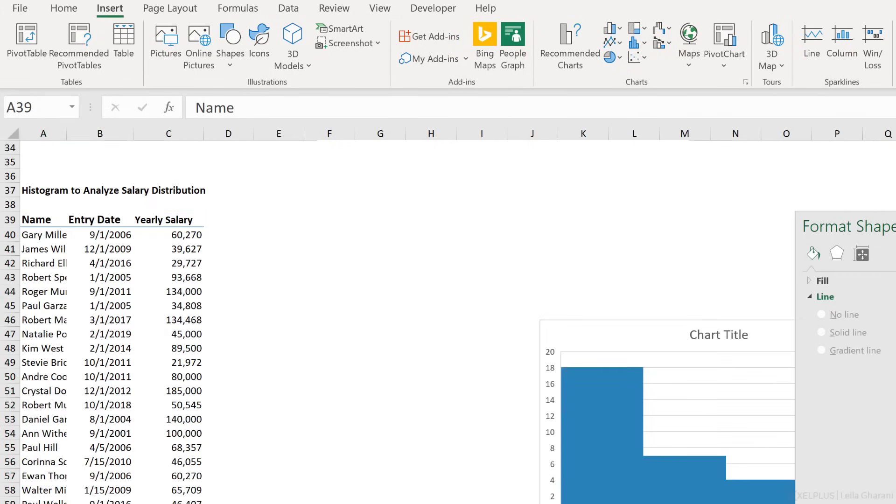
- Move the histogram beside the salary table and widen it to the right
drag(570, 324, 292, 303)
drag(604, 503, 764, 503)
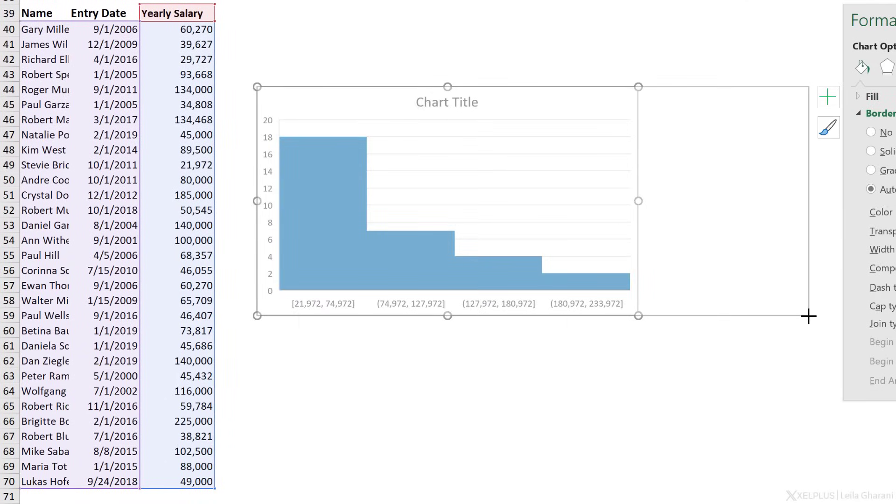
drag(808, 316, 809, 316)
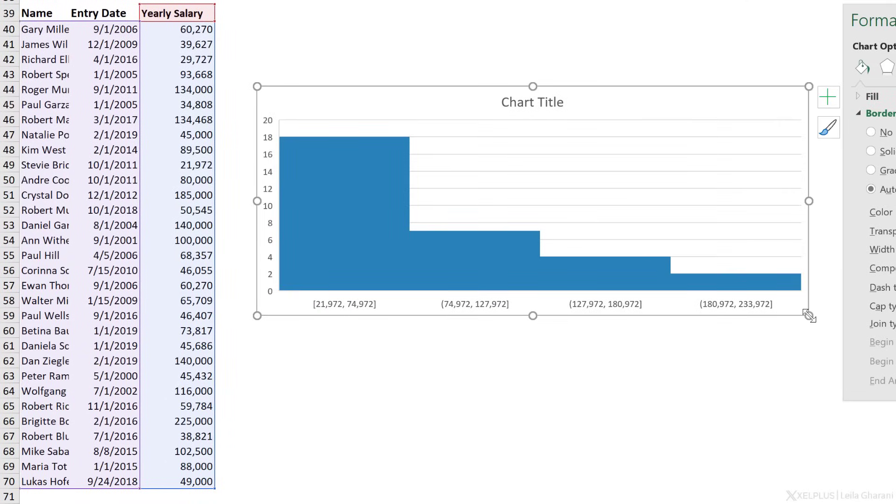
click(364, 306)
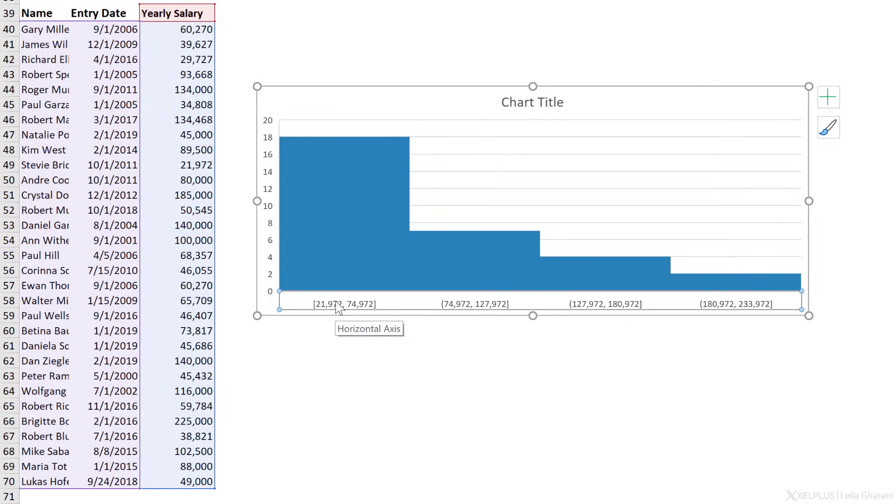
- Set the horizontal axis binning to Bin width 40000 instead of 53000
key(ctrl+1)
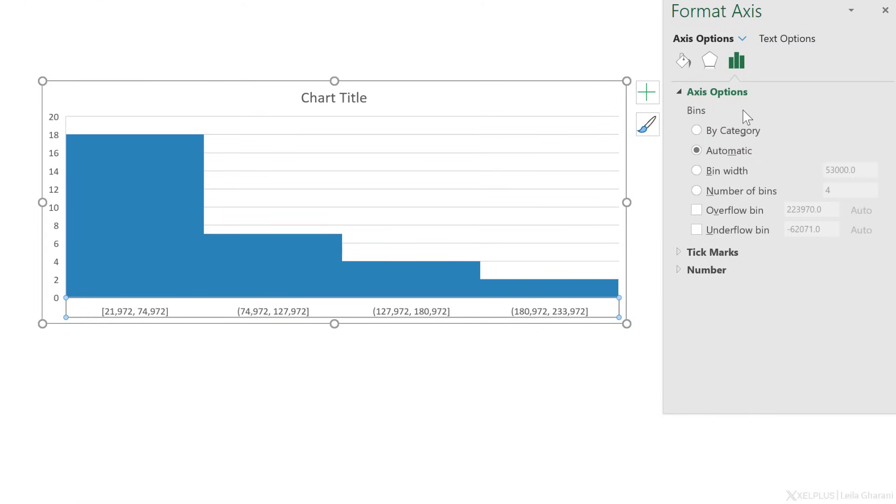
drag(815, 14, 809, 22)
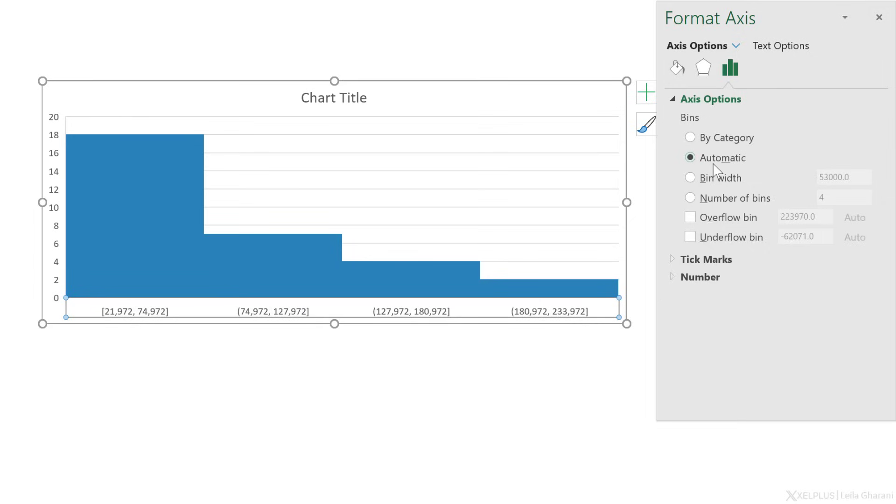
click(695, 183)
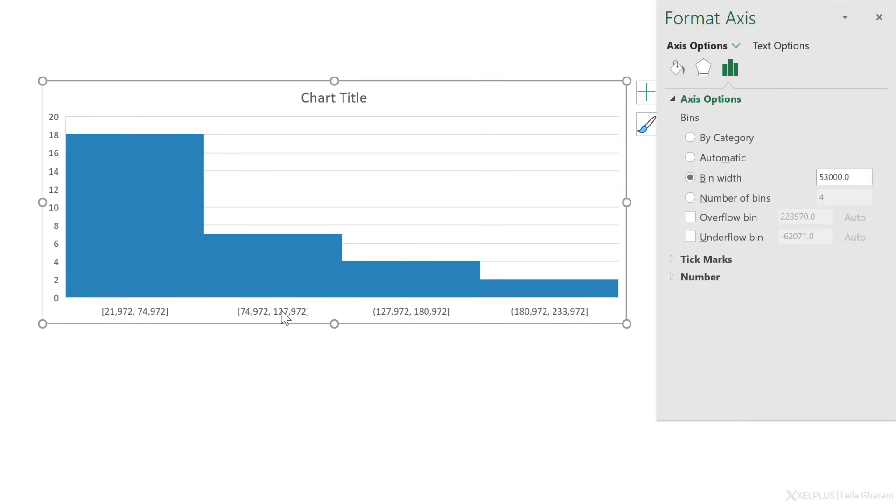
click(830, 177)
drag(830, 177, 784, 179)
text(40)
key(Return)
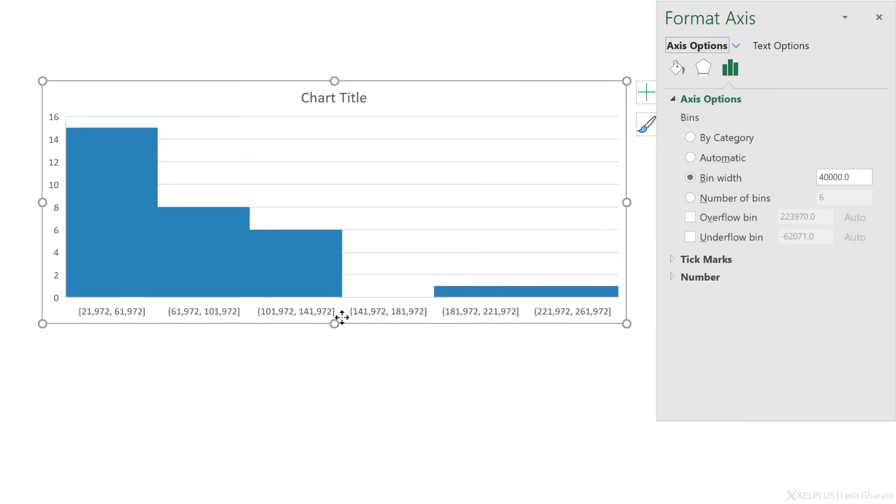
- Enable an overflow bin with a 200000 threshold
click(691, 219)
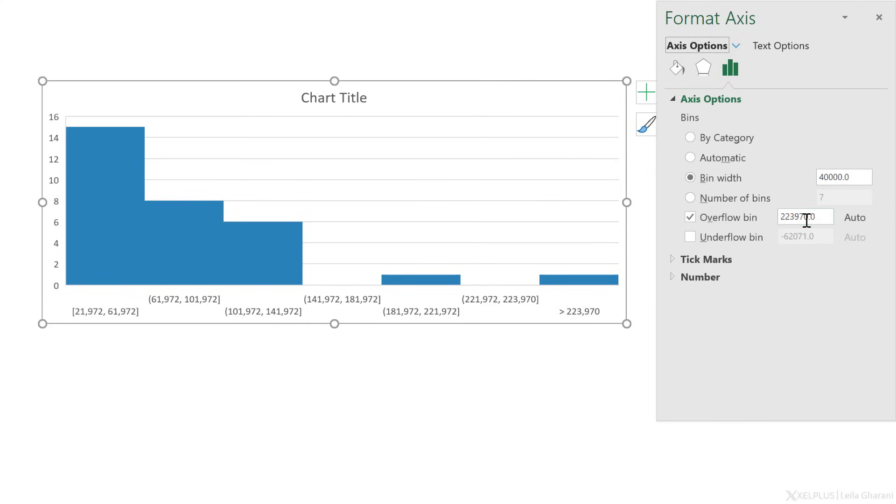
drag(808, 219, 745, 214)
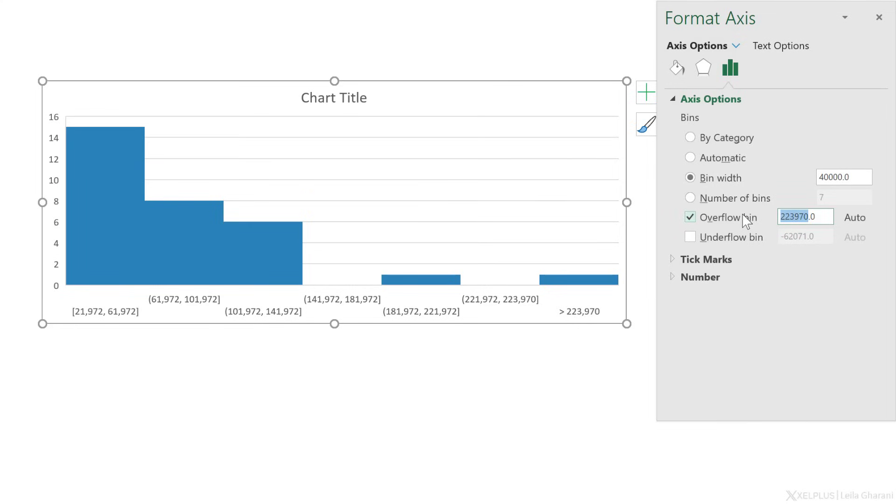
text(200000)
key(Return)
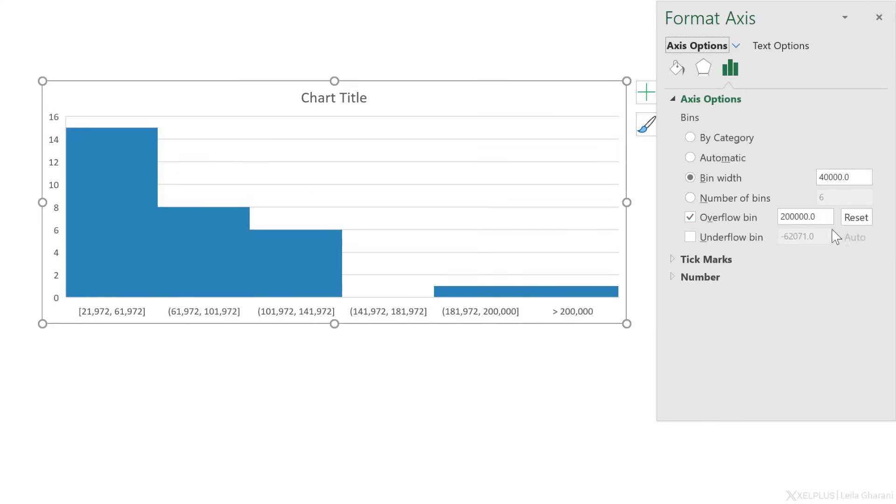
- Add a 30000 underflow bin and widen the chart leftward so labels fit one row
click(690, 237)
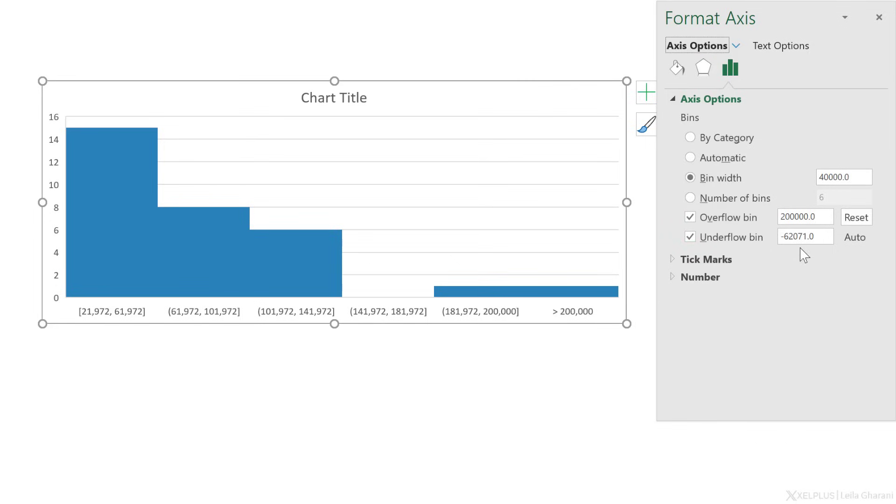
drag(806, 237, 770, 237)
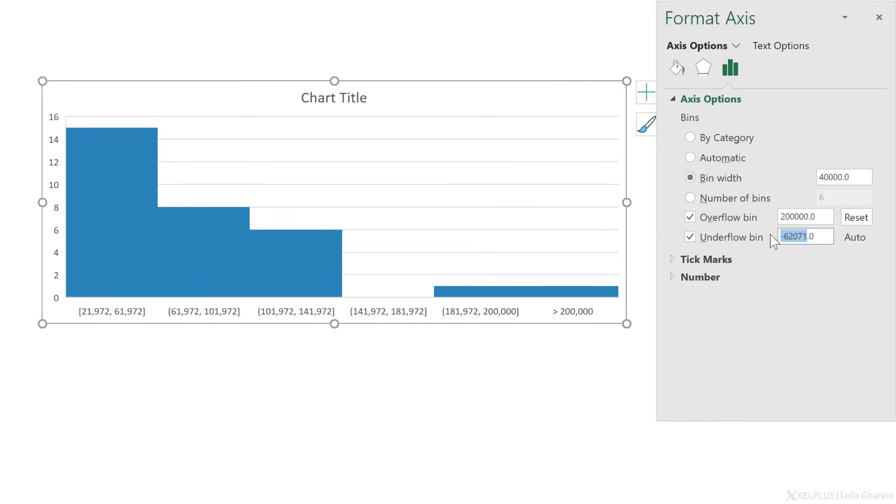
key(BackSpace)
text(30000)
key(Return)
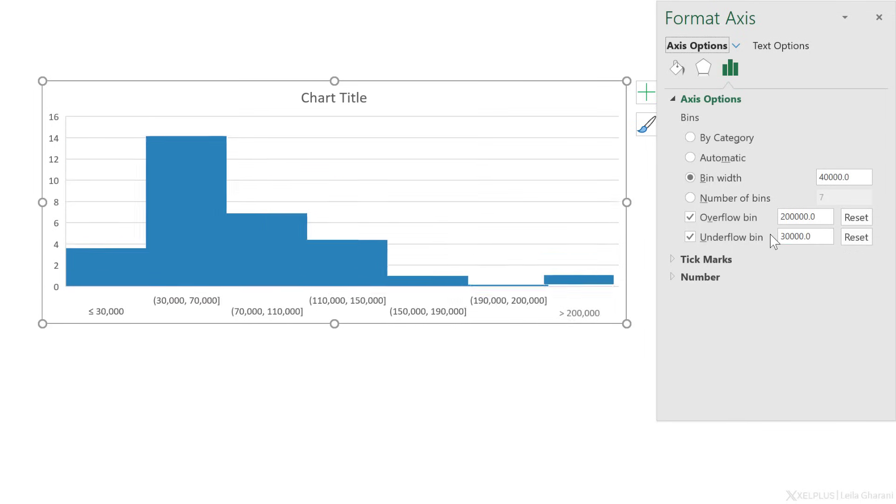
drag(42, 202, 9, 202)
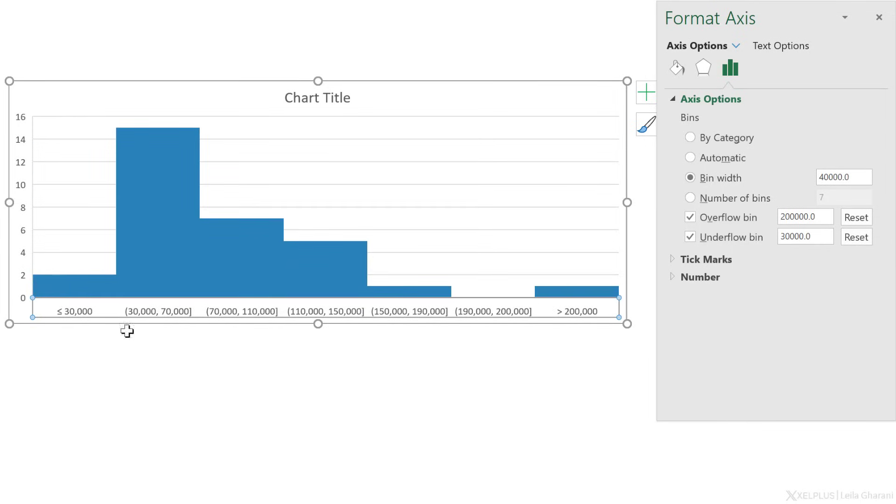
- Add count data labels to the bars, enlarged two font steps and bold
click(139, 213)
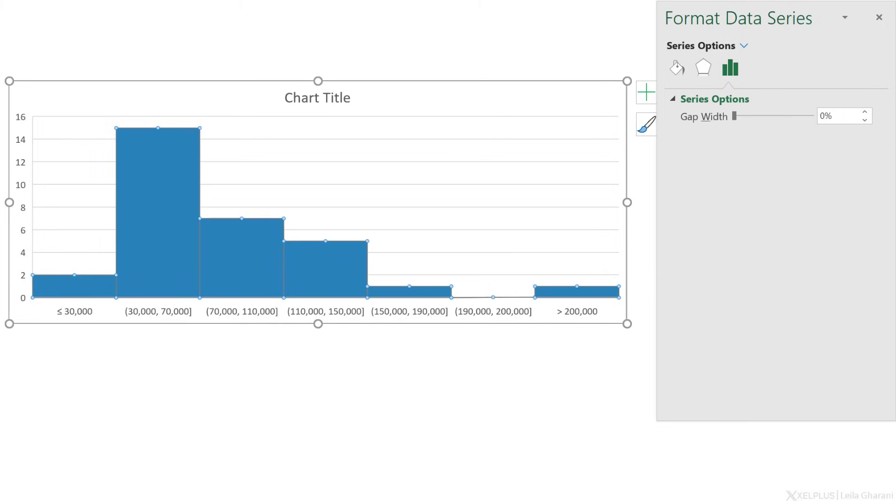
right_click(152, 218)
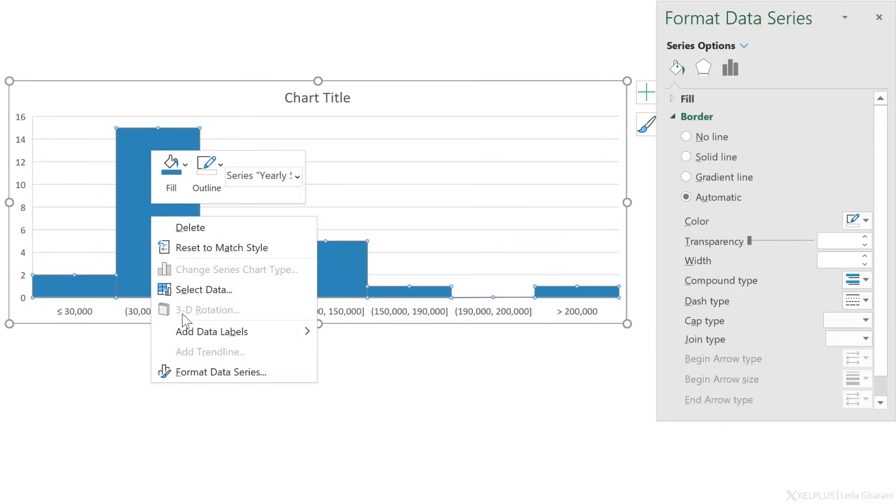
click(191, 331)
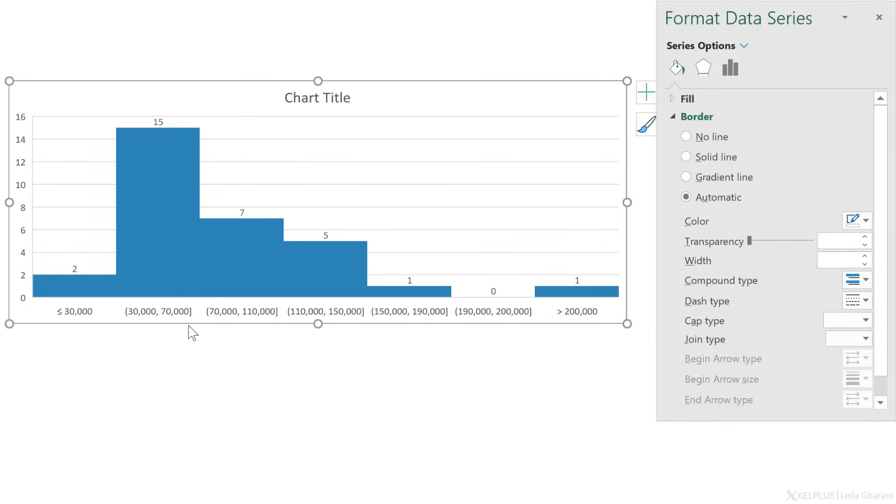
click(157, 121)
click(176, 39)
click(176, 39)
click(77, 56)
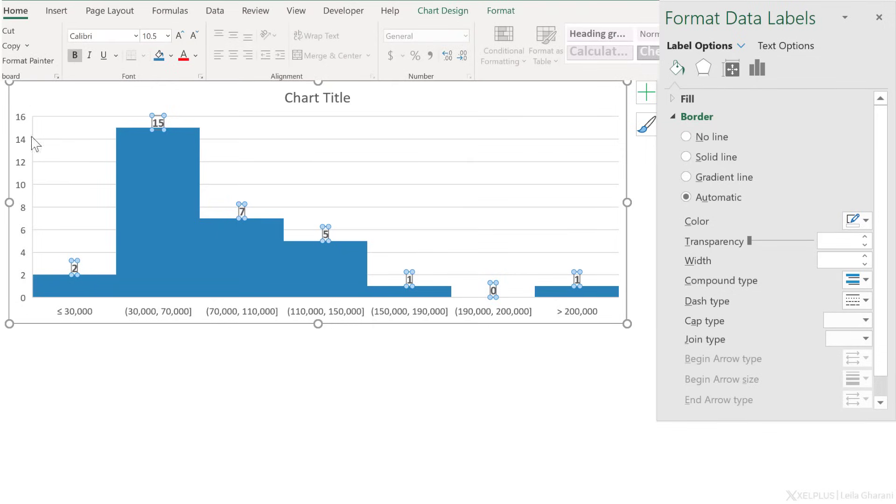
- Delete the chart's vertical axis and gridlines
click(28, 162)
key(Delete)
click(266, 159)
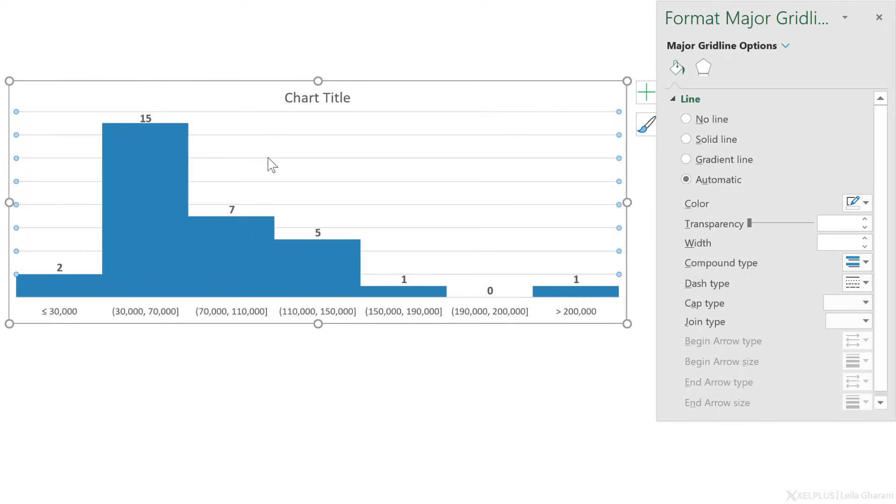
key(Delete)
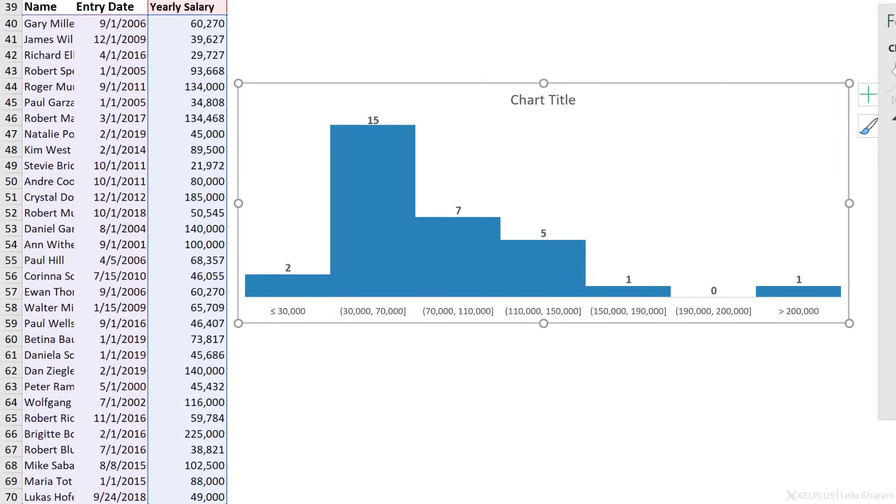
- Change the salary in cell C55 from 68,357 to 20000
click(182, 260)
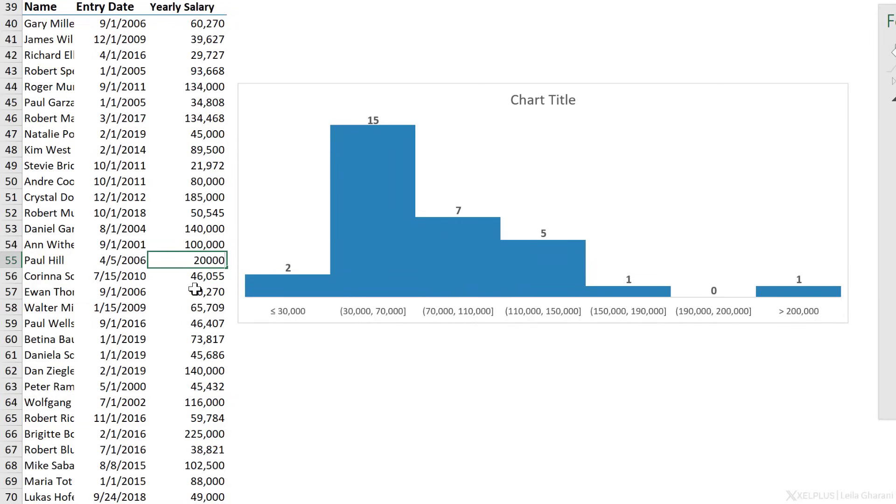
key(Return)
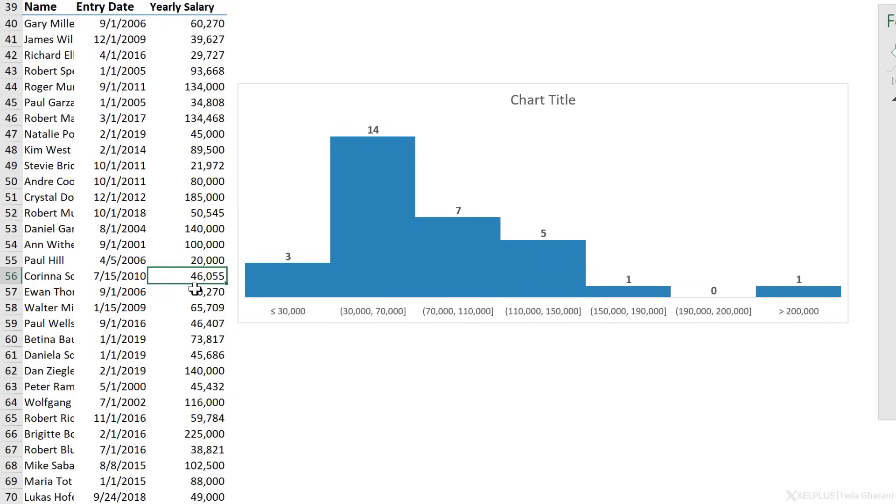